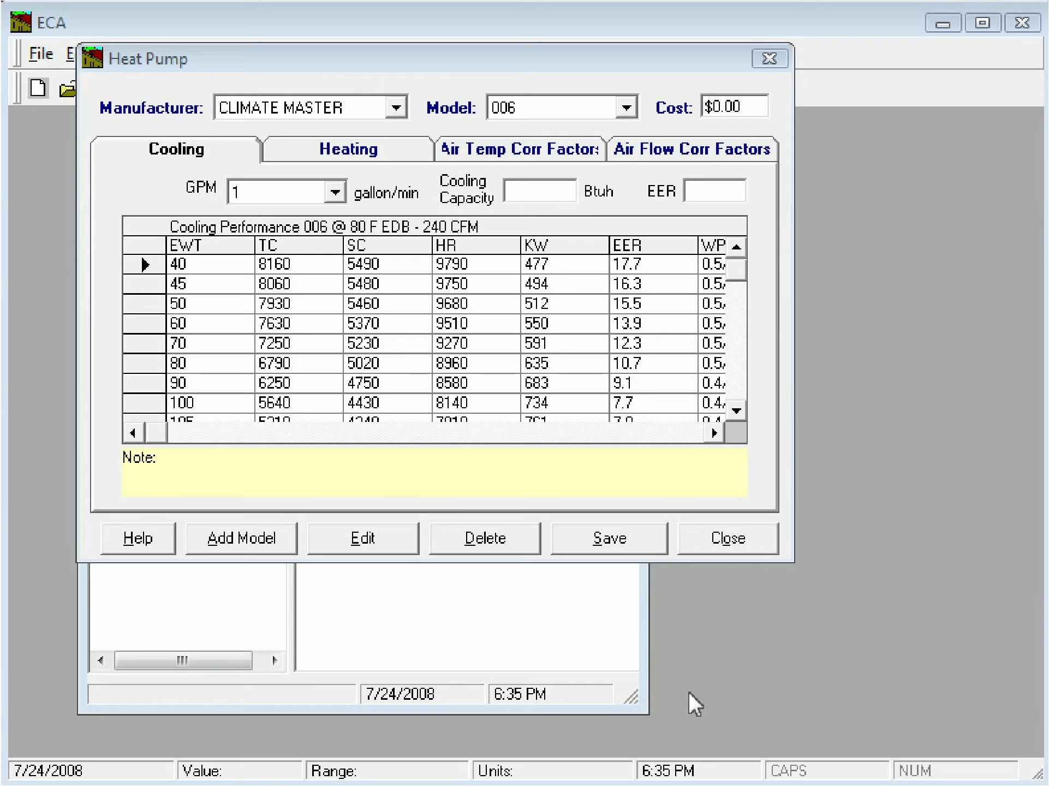
- Start a new CLIMATE MASTER heat pump model and name it TEST1
{"action": "left_click", "coordinate": [242, 549]}
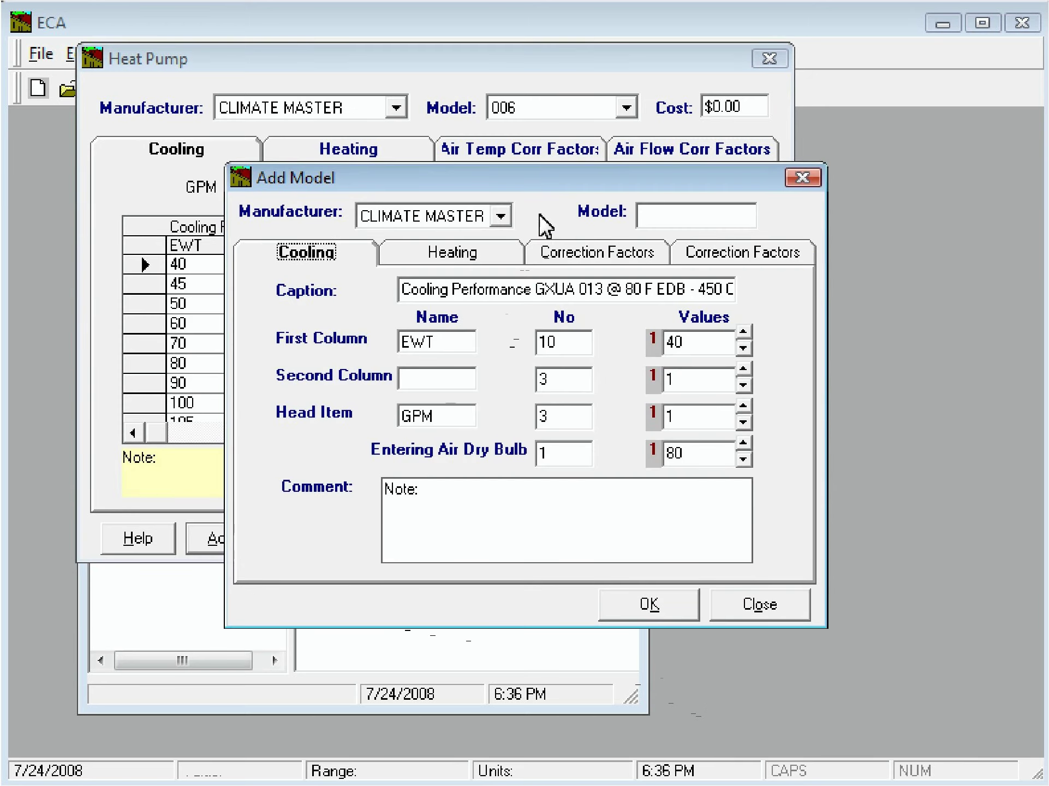
{"action": "left_click_drag", "start_coordinate": [588, 229], "coordinate": [717, 309]}
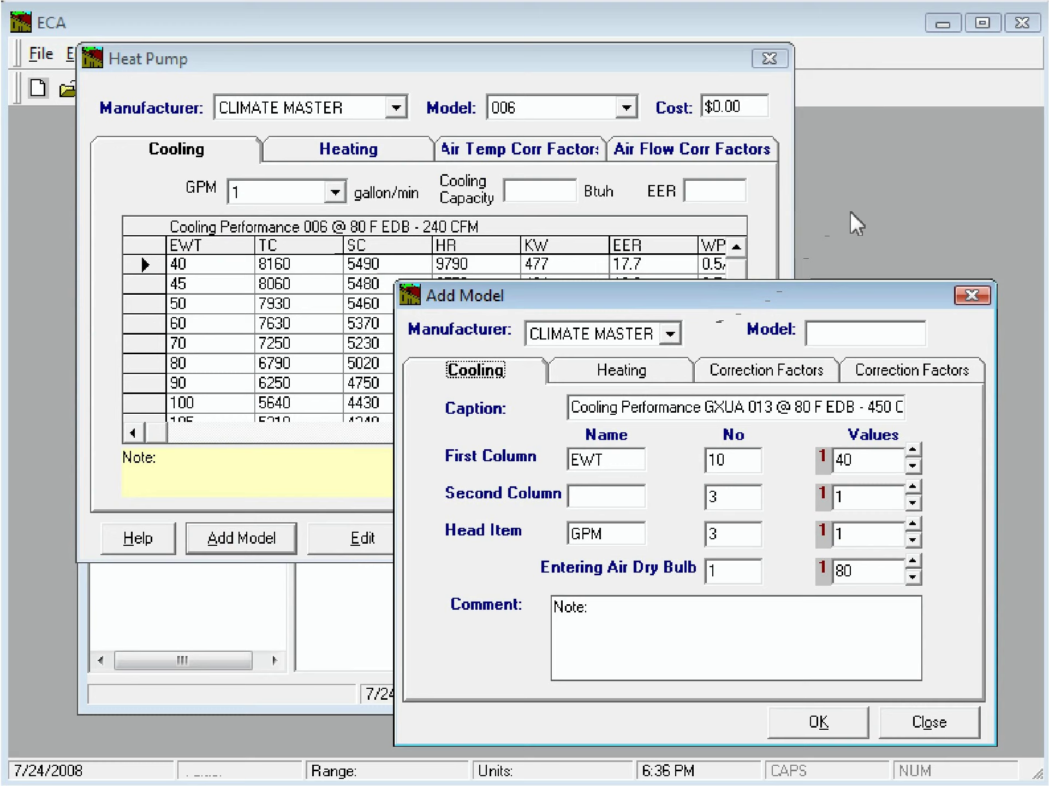
{"action": "left_click", "coordinate": [856, 332]}
{"action": "type", "text": "TEST1"}
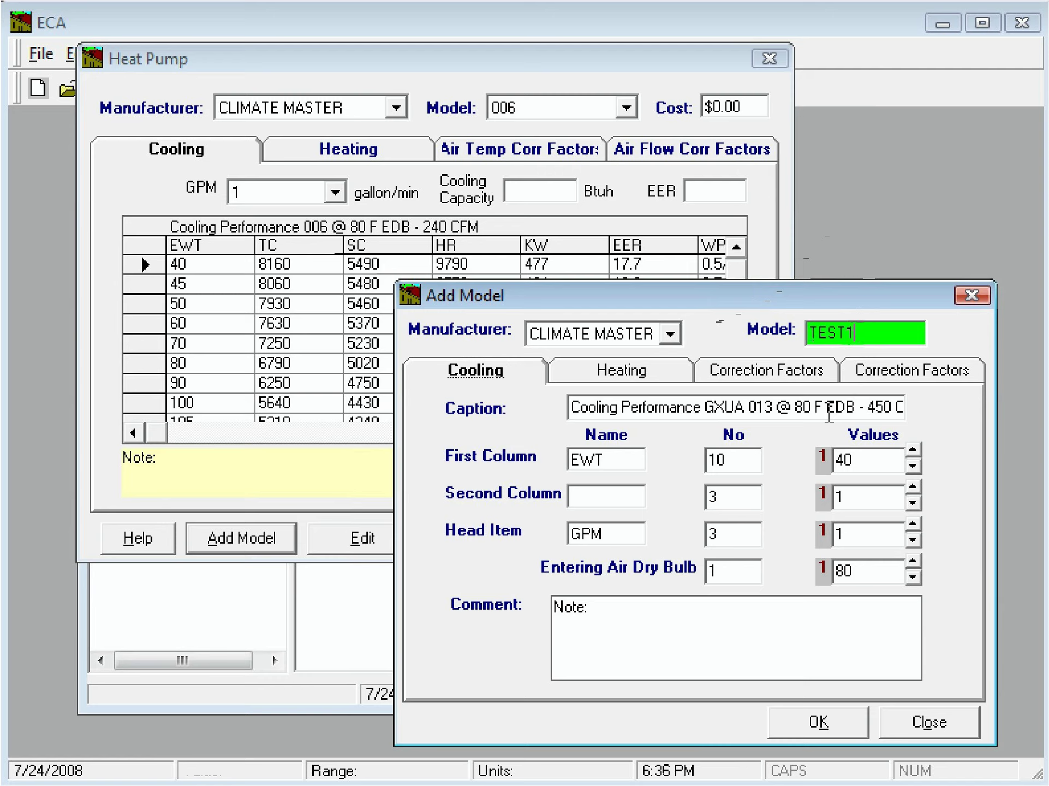
{"action": "left_click", "coordinate": [810, 409]}
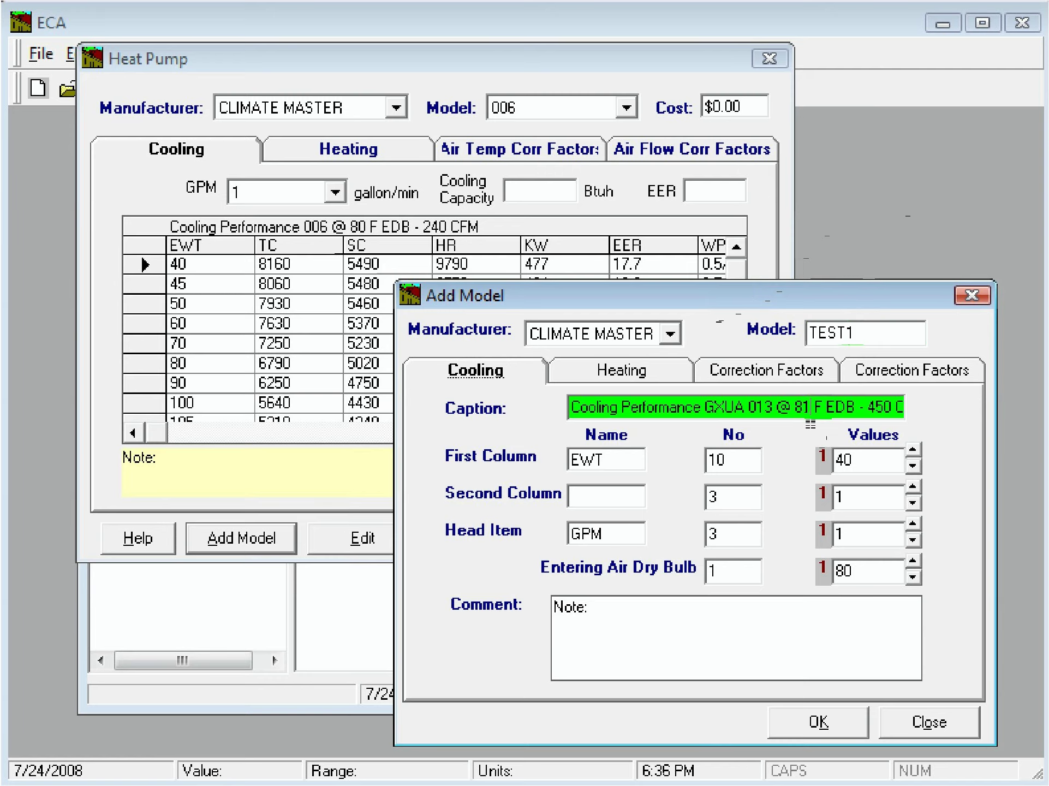
- Give TEST1's EWT first column 10 values, with 45 as the second value
{"action": "left_click", "coordinate": [873, 457]}
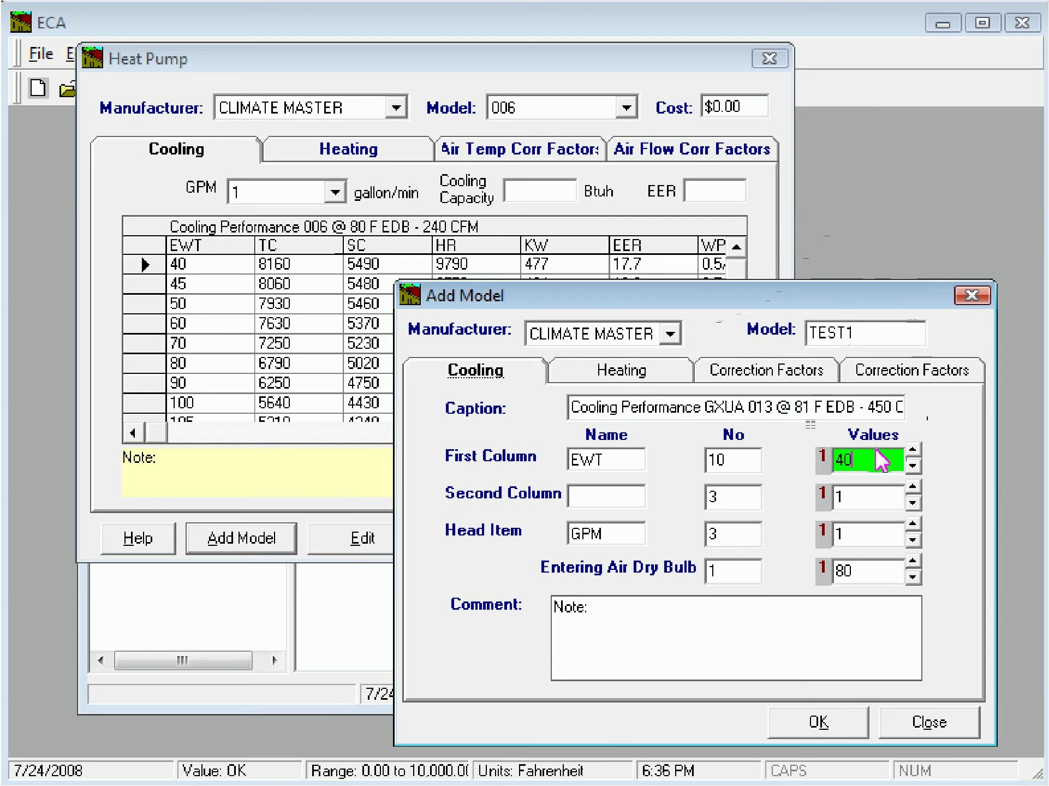
{"action": "key", "text": "shift+Tab"}
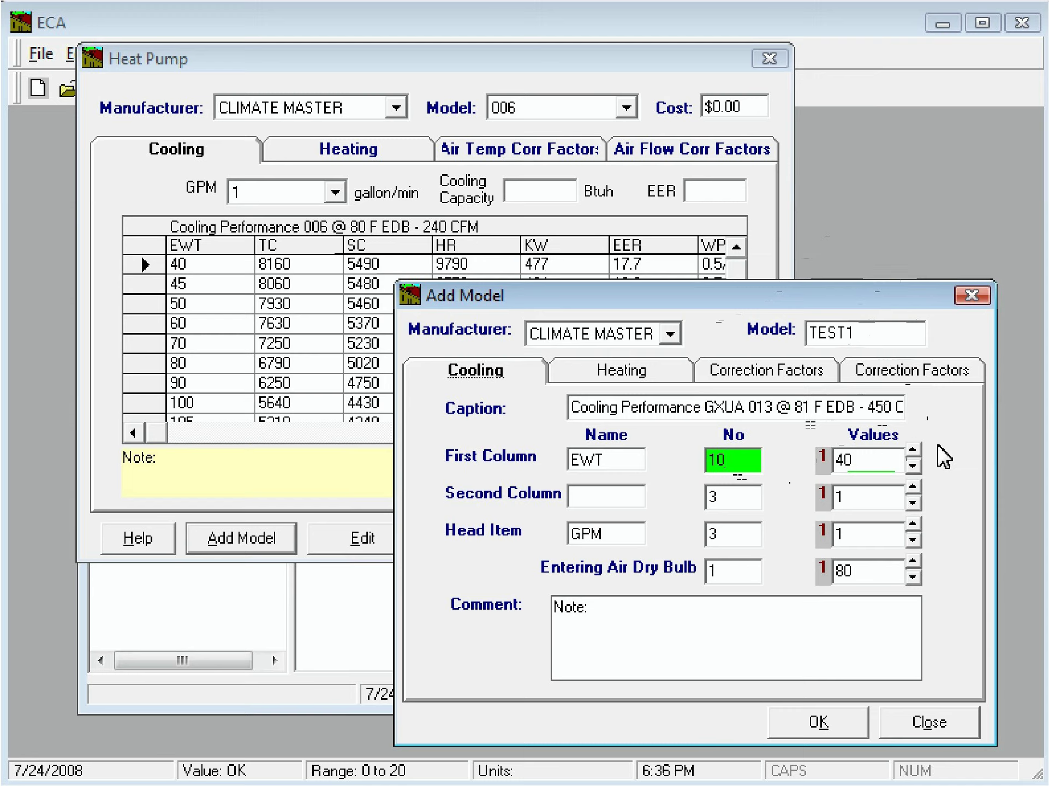
{"action": "left_click", "coordinate": [919, 466]}
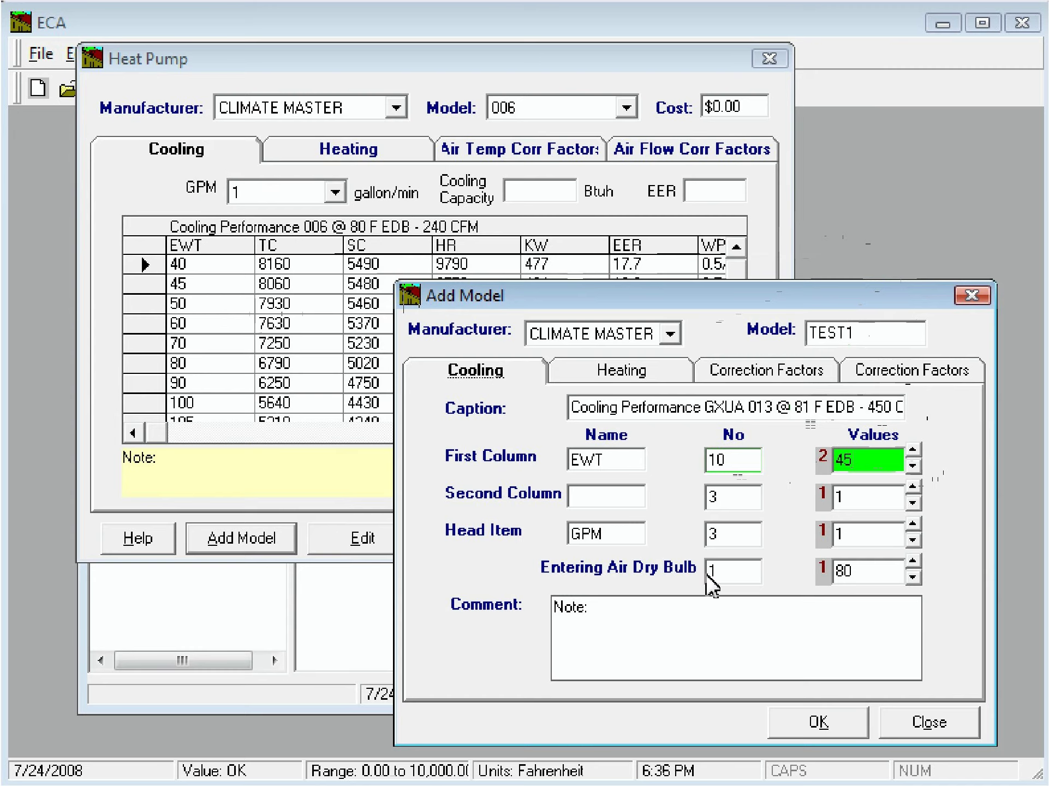
{"action": "left_click", "coordinate": [868, 534]}
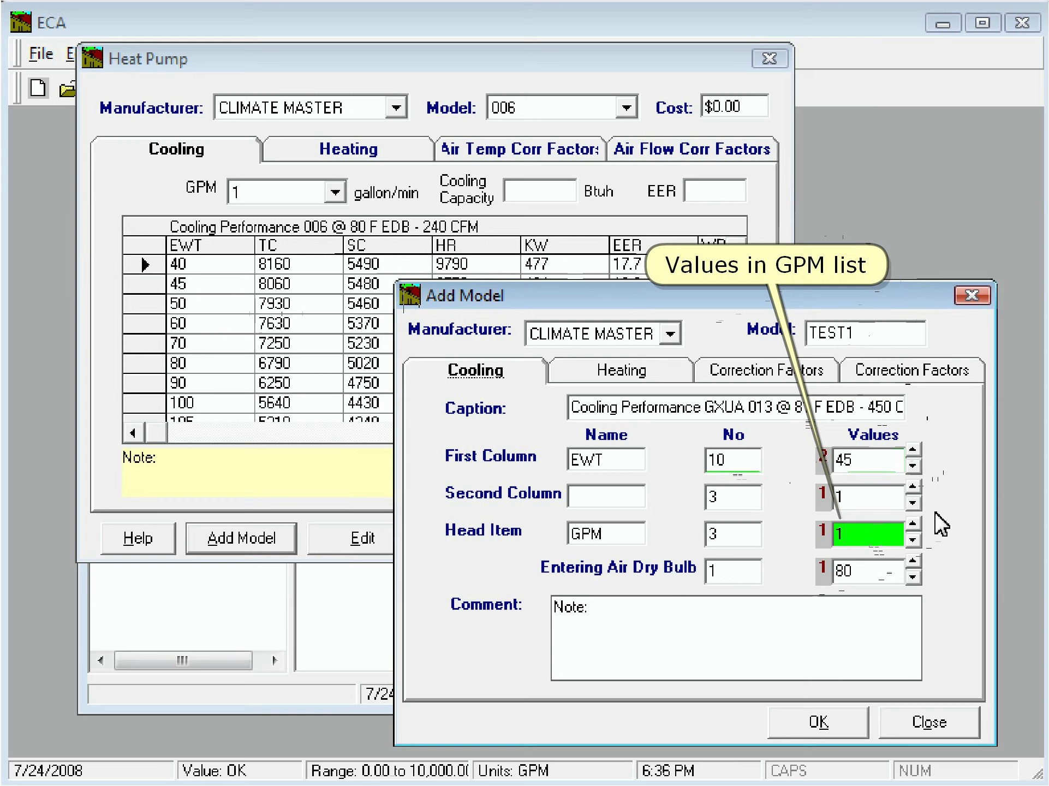
{"action": "left_click", "coordinate": [881, 522]}
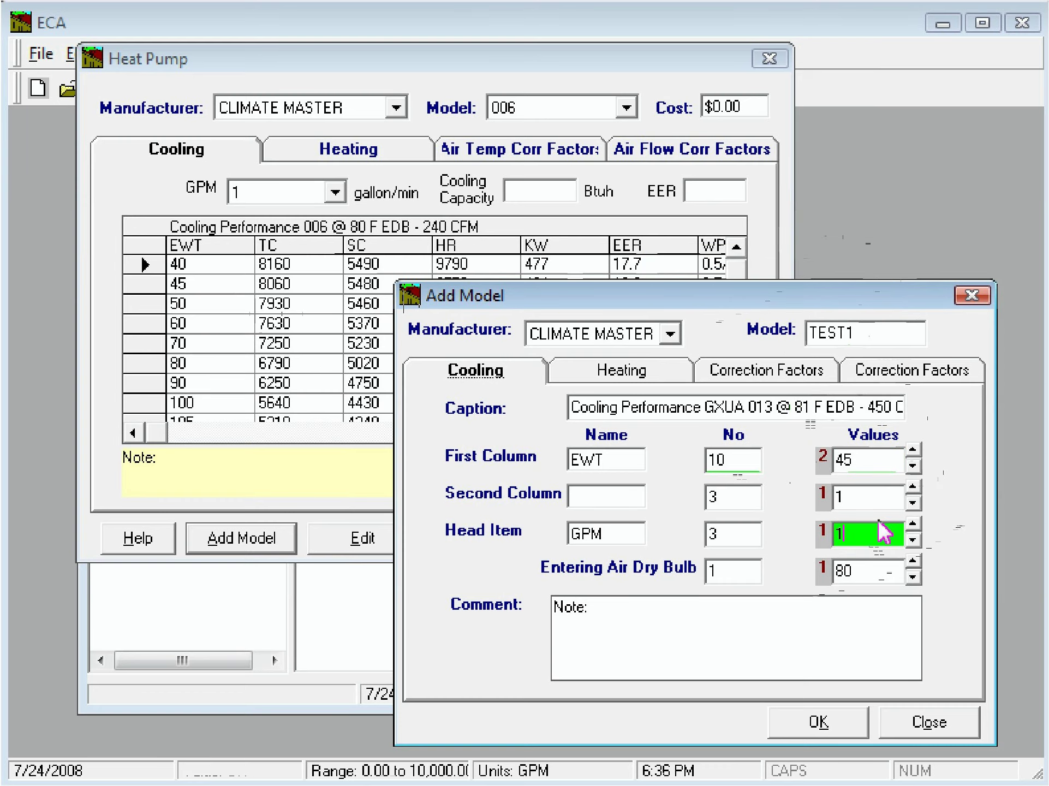
{"action": "left_click", "coordinate": [753, 541]}
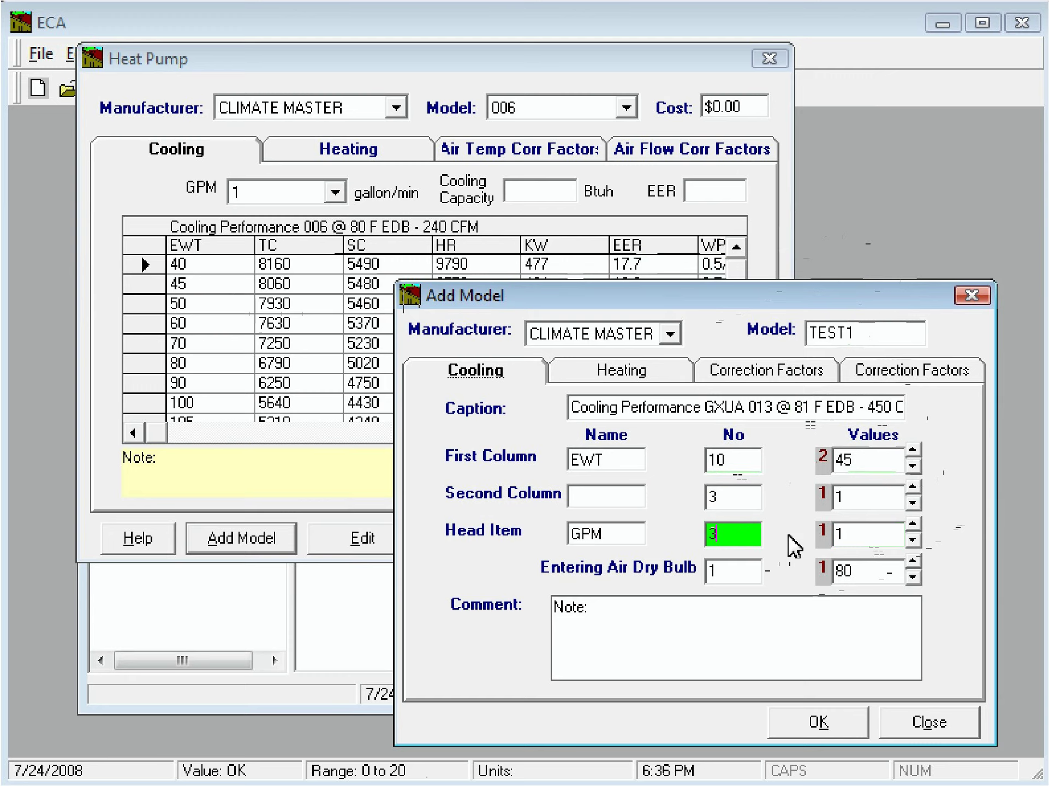
{"action": "left_click", "coordinate": [860, 539]}
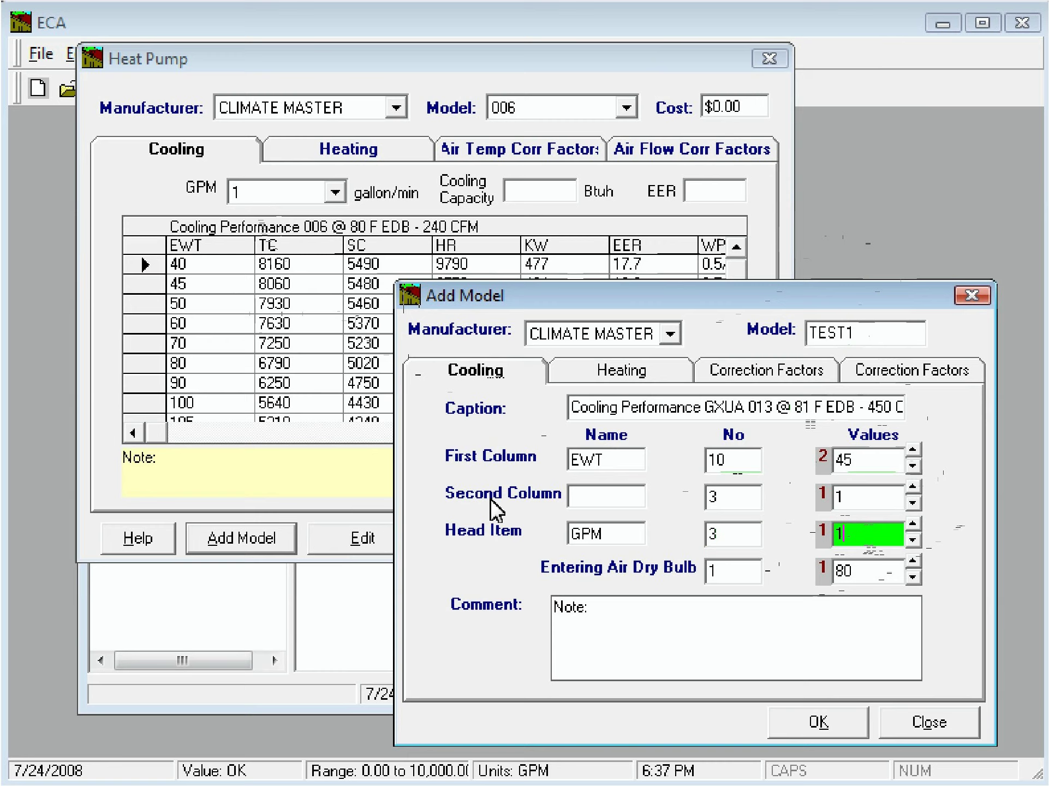
- Add TEST1, load it from the model list, and save its empty cooling performance table
{"action": "left_click", "coordinate": [799, 729]}
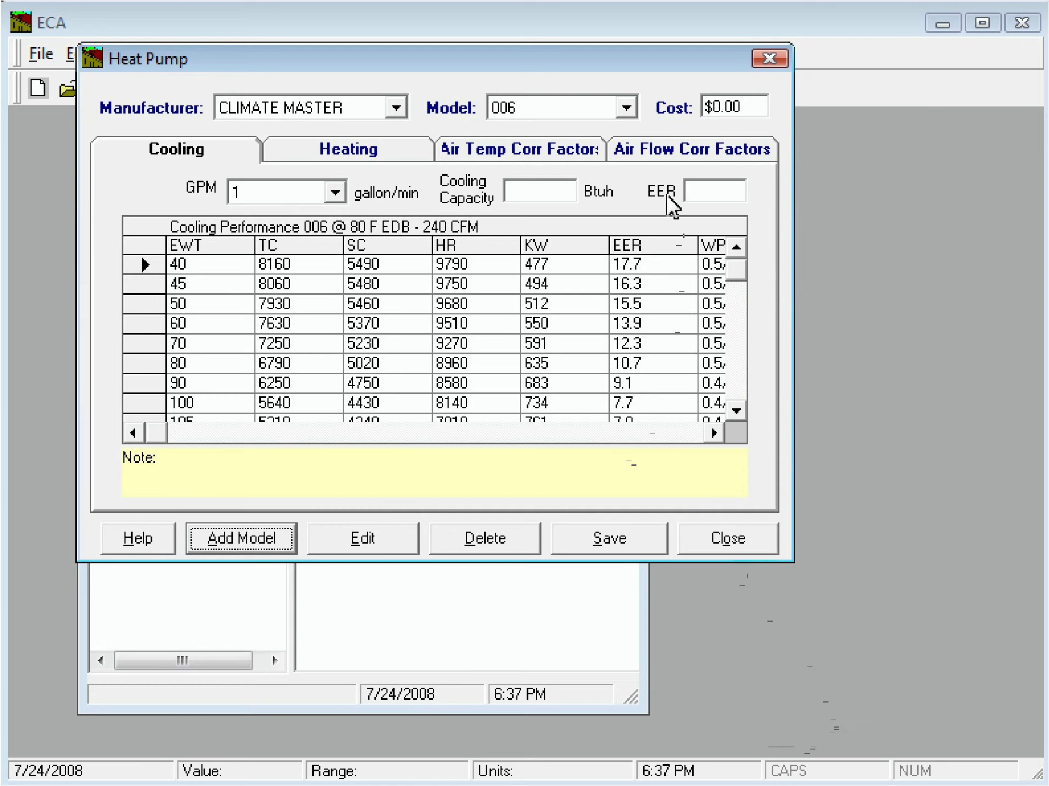
{"action": "left_click", "coordinate": [626, 107]}
{"action": "left_click", "coordinate": [628, 201]}
{"action": "scroll", "coordinate": [628, 200], "scroll_direction": "down", "scroll_amount": 1}
{"action": "left_click", "coordinate": [507, 252]}
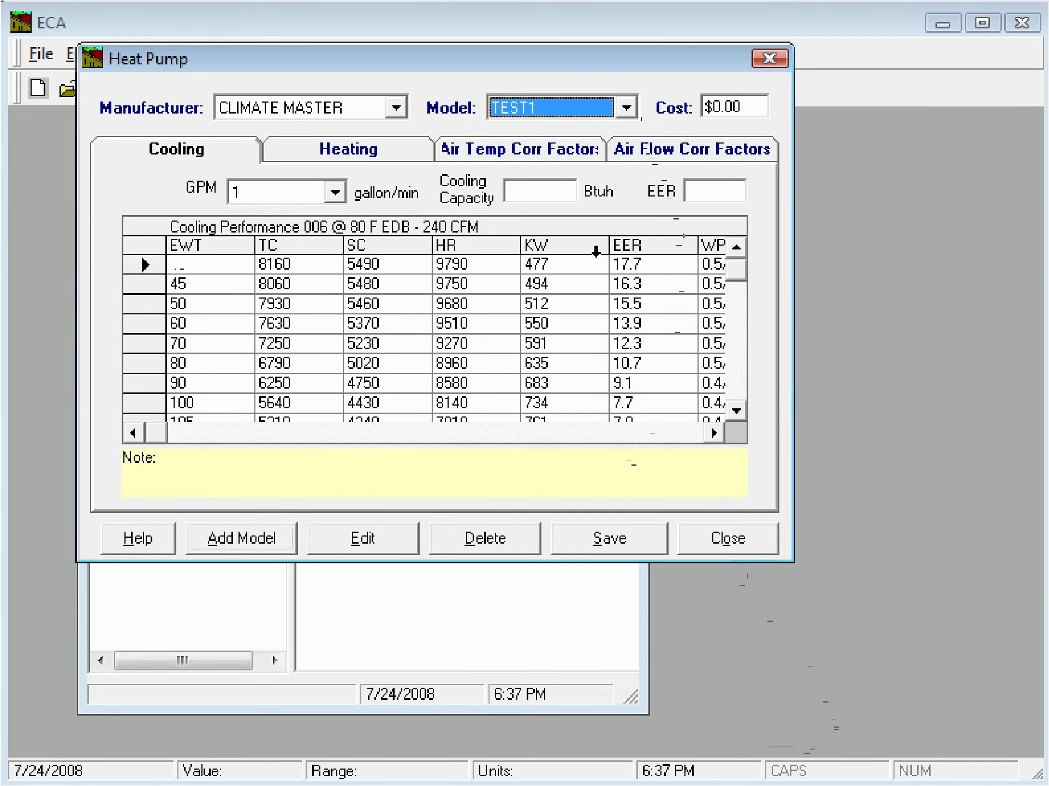
{"action": "left_click", "coordinate": [590, 538]}
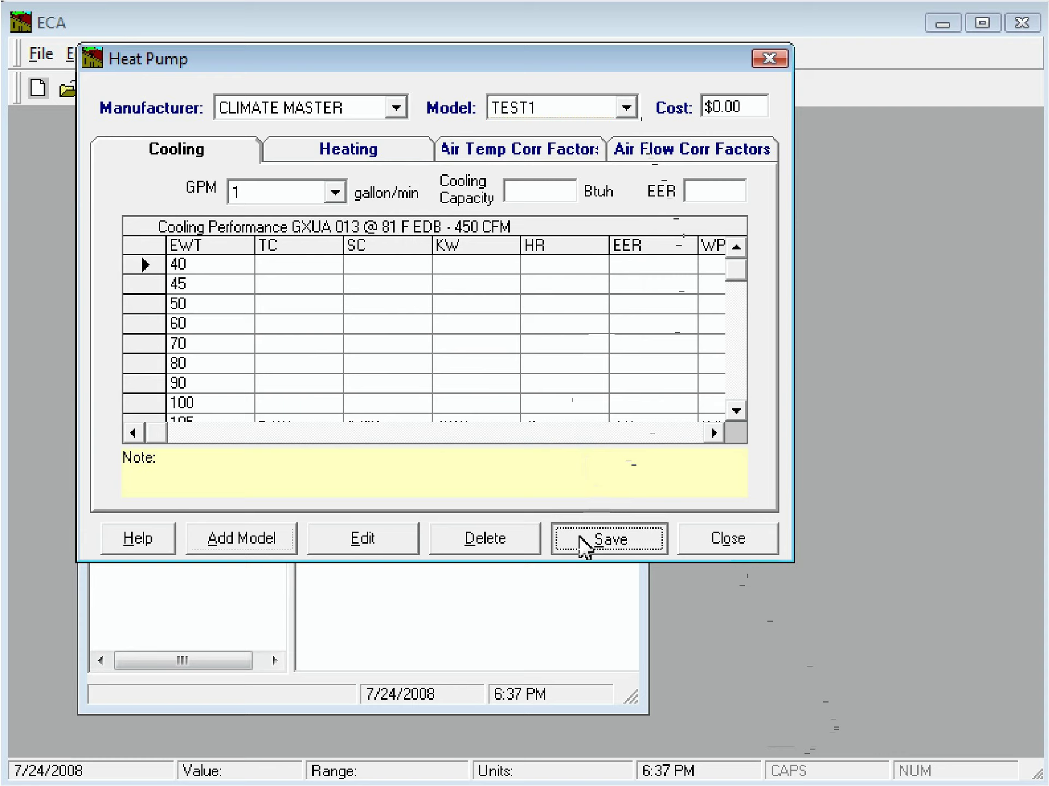
- Switch to the TRANE manufacturer and start a new model named TEST2
{"action": "left_click", "coordinate": [400, 115]}
{"action": "left_click", "coordinate": [407, 129]}
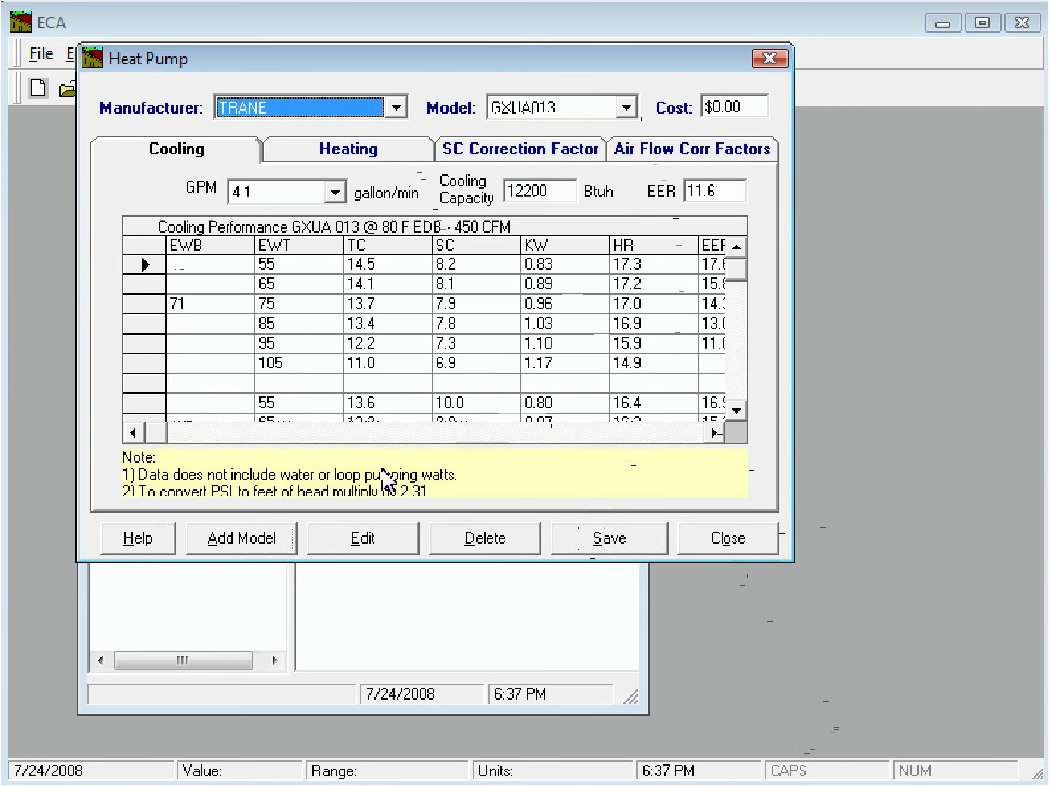
{"action": "left_click", "coordinate": [268, 545]}
{"action": "left_click_drag", "start_coordinate": [512, 182], "coordinate": [703, 270]}
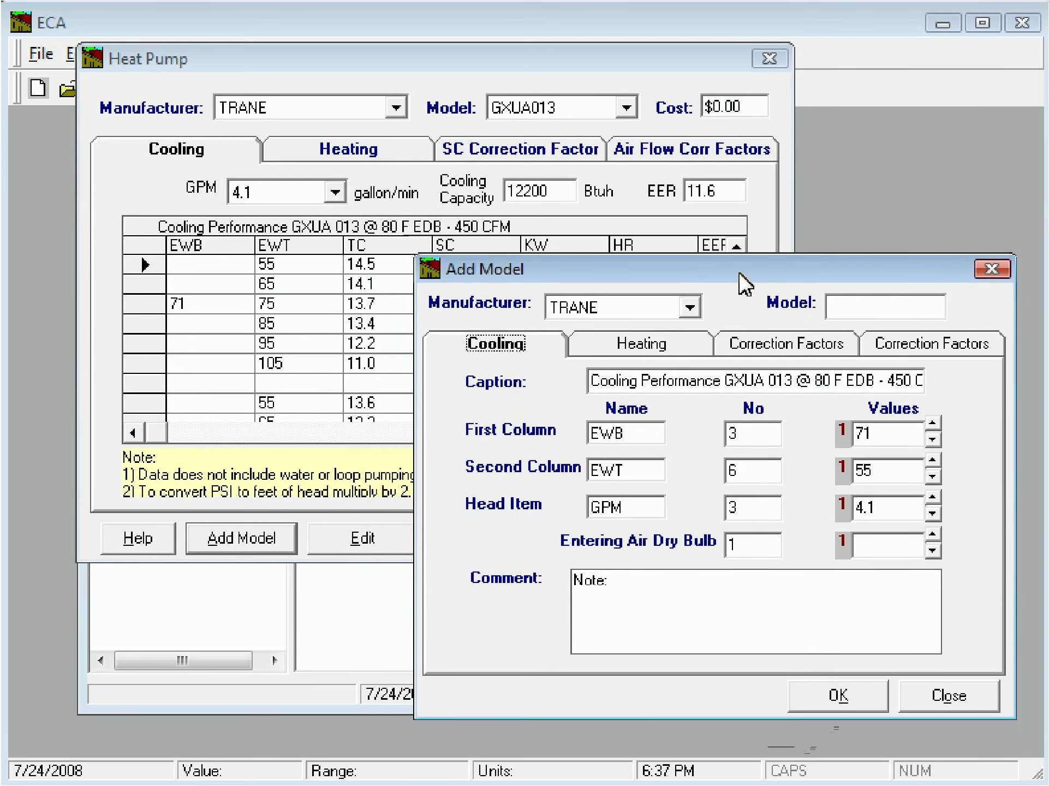
{"action": "left_click", "coordinate": [864, 307]}
{"action": "type", "text": "TEST2"}
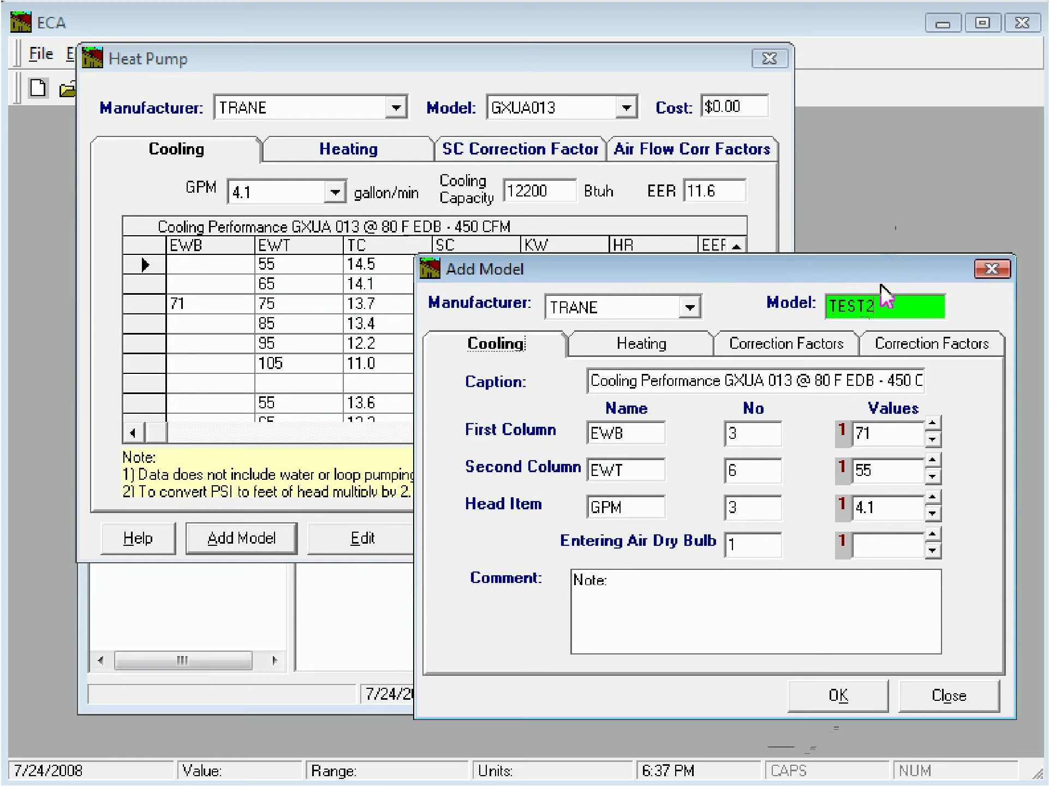
{"action": "left_click", "coordinate": [896, 433]}
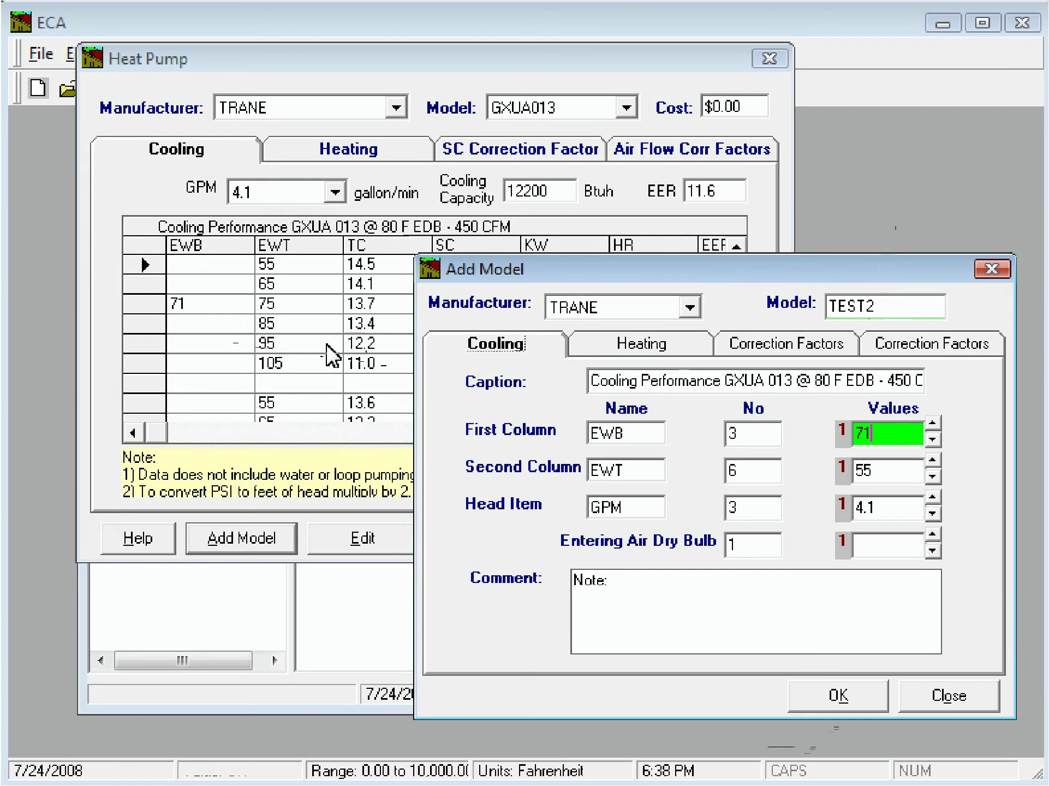
- Check TEST2's second-column EWT value and confirm adding the model
{"action": "left_click", "coordinate": [908, 471]}
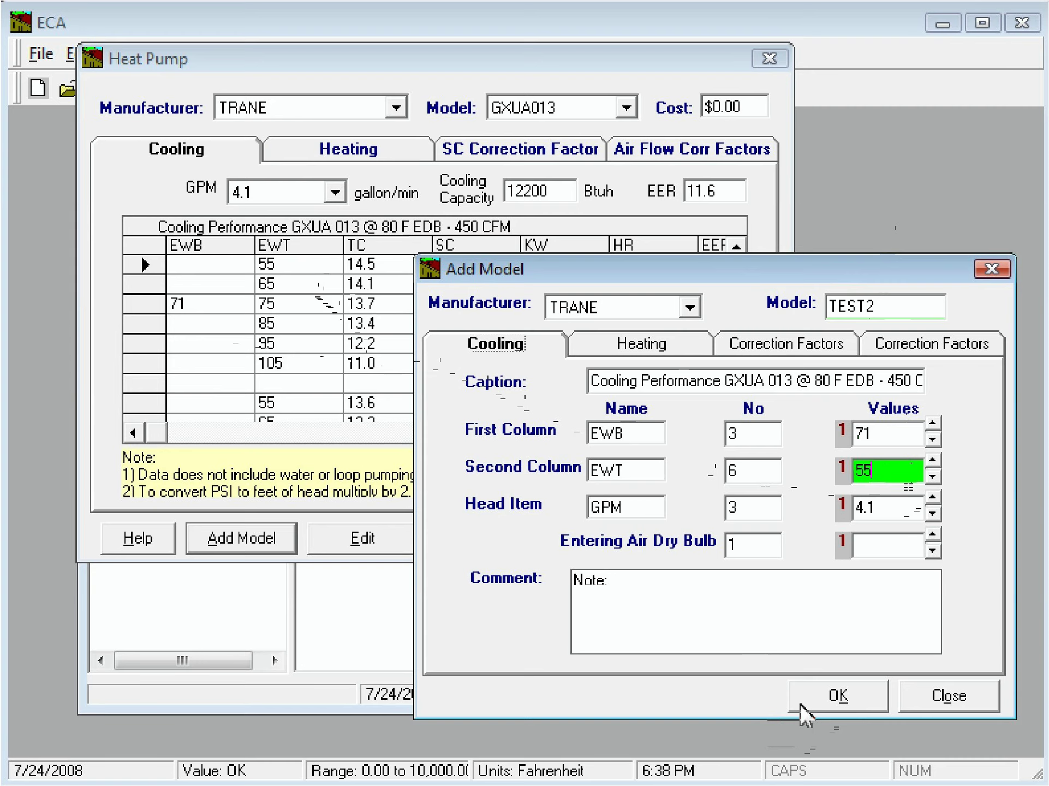
{"action": "left_click", "coordinate": [816, 697]}
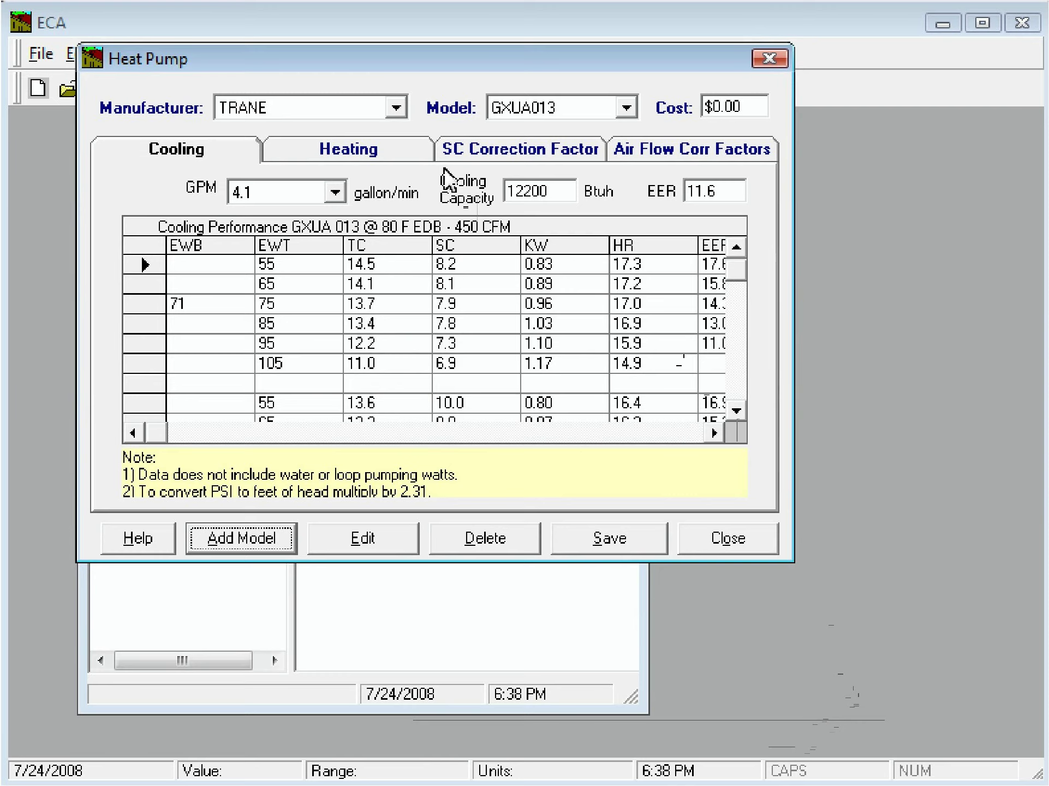
- Switch to the FHP manufacturer and show its water flow correction table
{"action": "left_click", "coordinate": [397, 107]}
{"action": "left_click", "coordinate": [382, 149]}
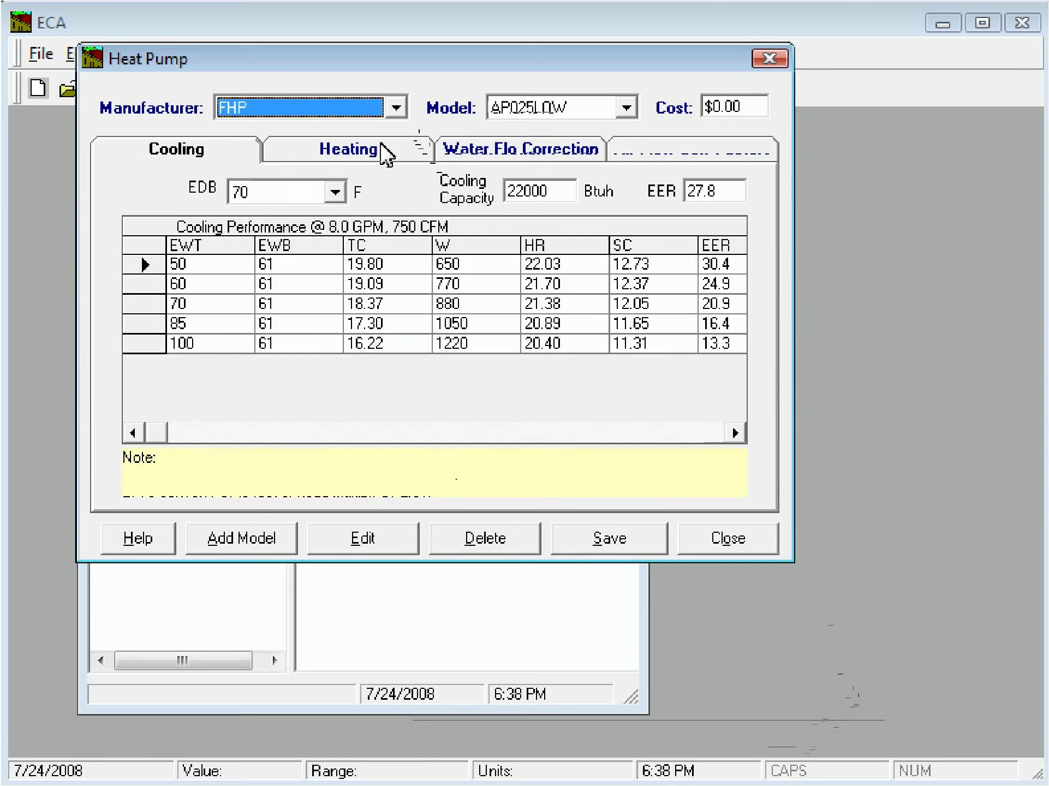
{"action": "left_click", "coordinate": [518, 152]}
- Start a new FHP model named TEST3 and bring up its correction factor settings
{"action": "left_click", "coordinate": [248, 551]}
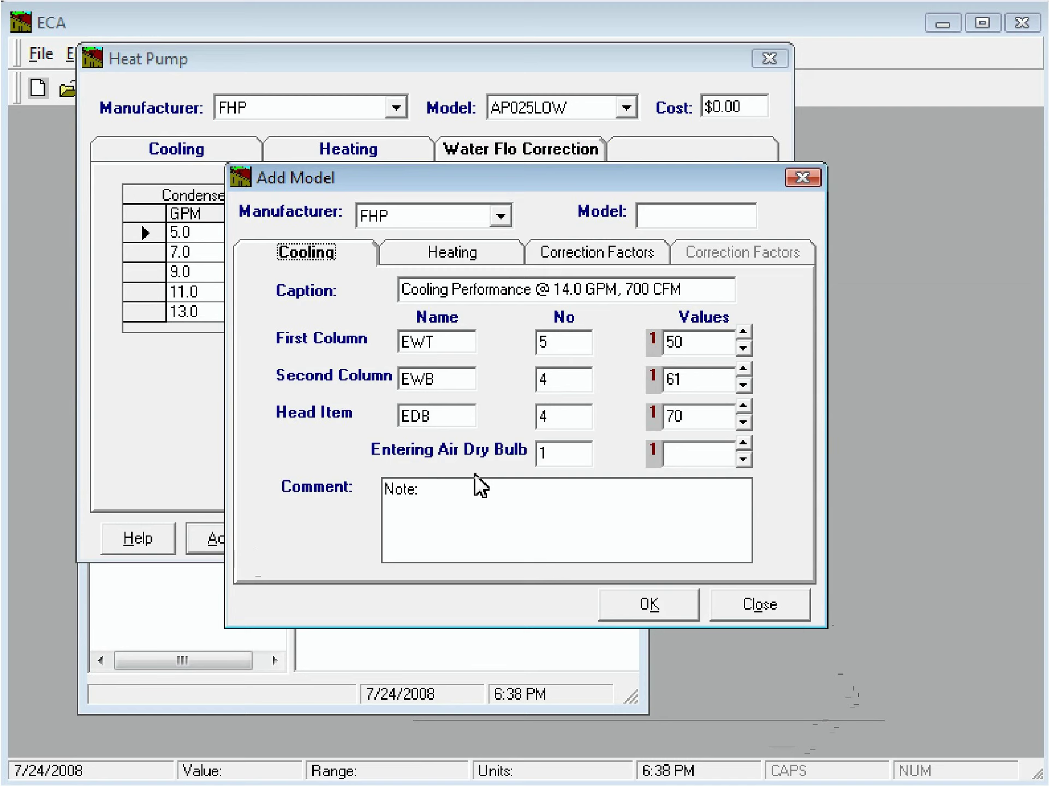
{"action": "left_click_drag", "start_coordinate": [534, 188], "coordinate": [712, 302]}
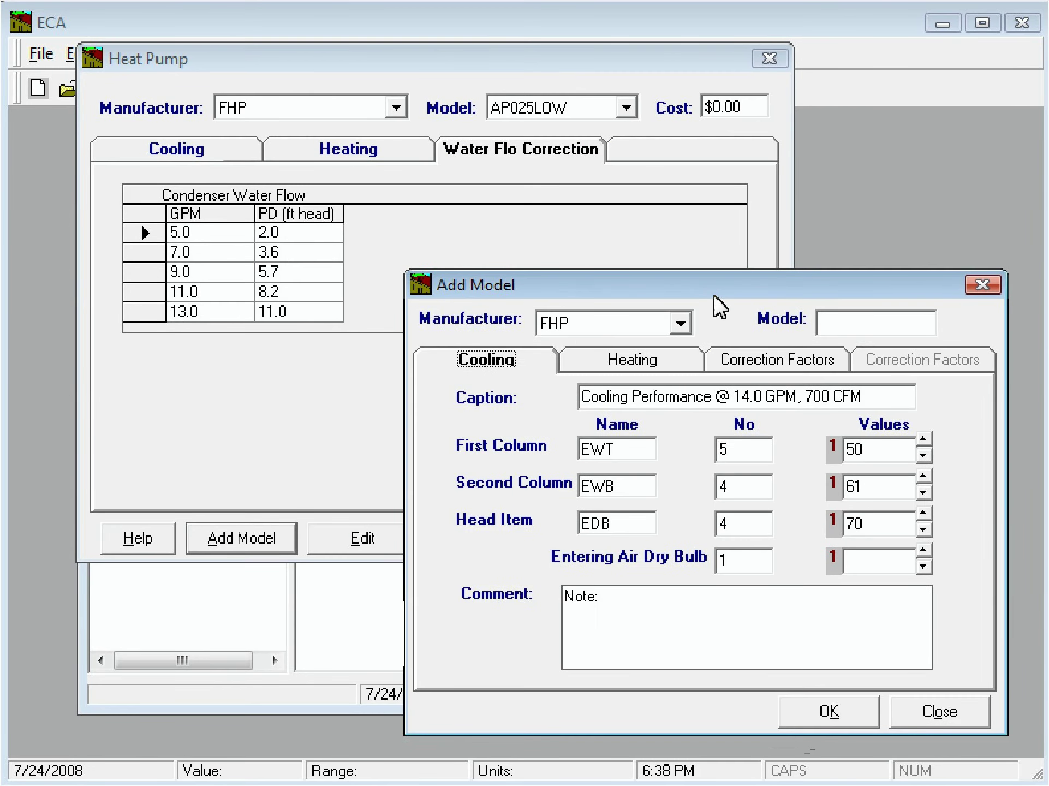
{"action": "left_click", "coordinate": [873, 322]}
{"action": "type", "text": "TEST3"}
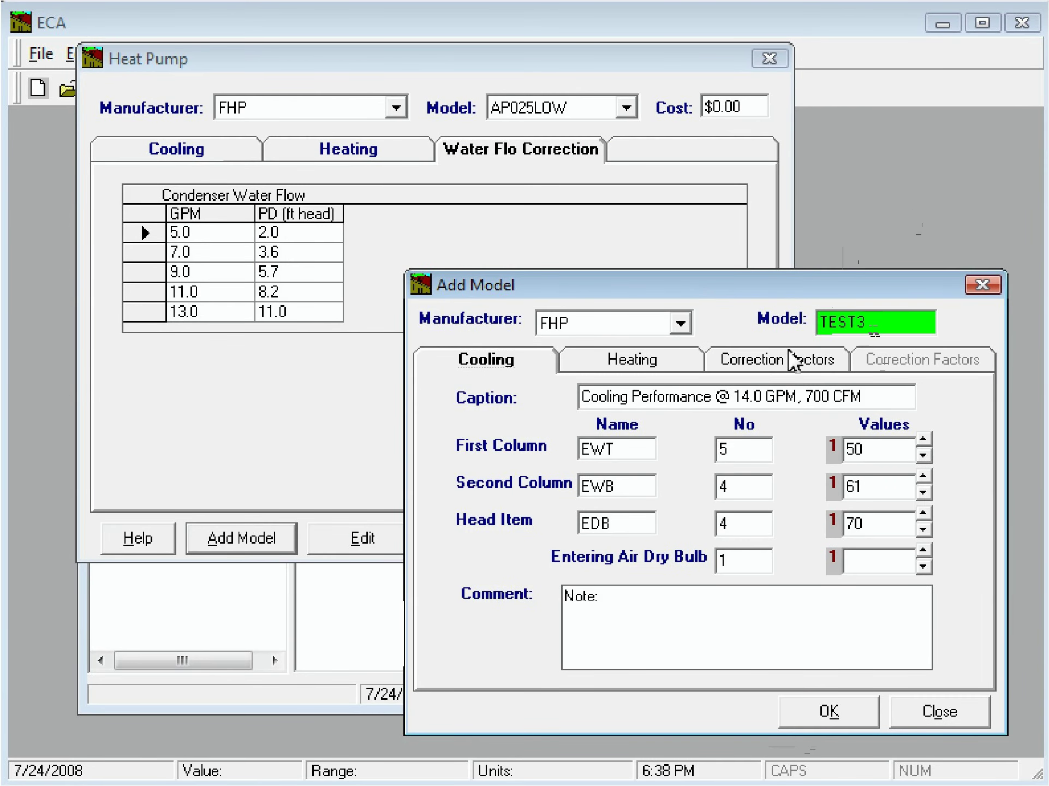
{"action": "left_click", "coordinate": [789, 360]}
- Review TEST3's Condenser Water Flow table: 5 GPM values, second value 7, item PD (ft head)
{"action": "left_click", "coordinate": [751, 419]}
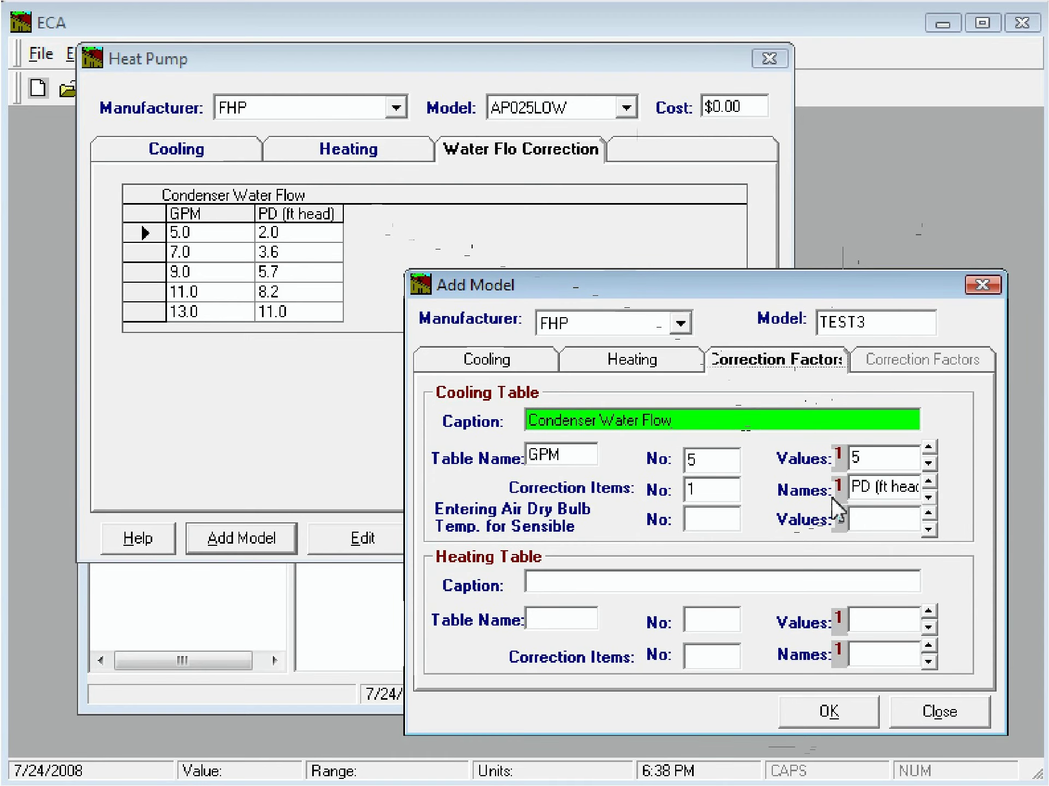
{"action": "left_click", "coordinate": [928, 463]}
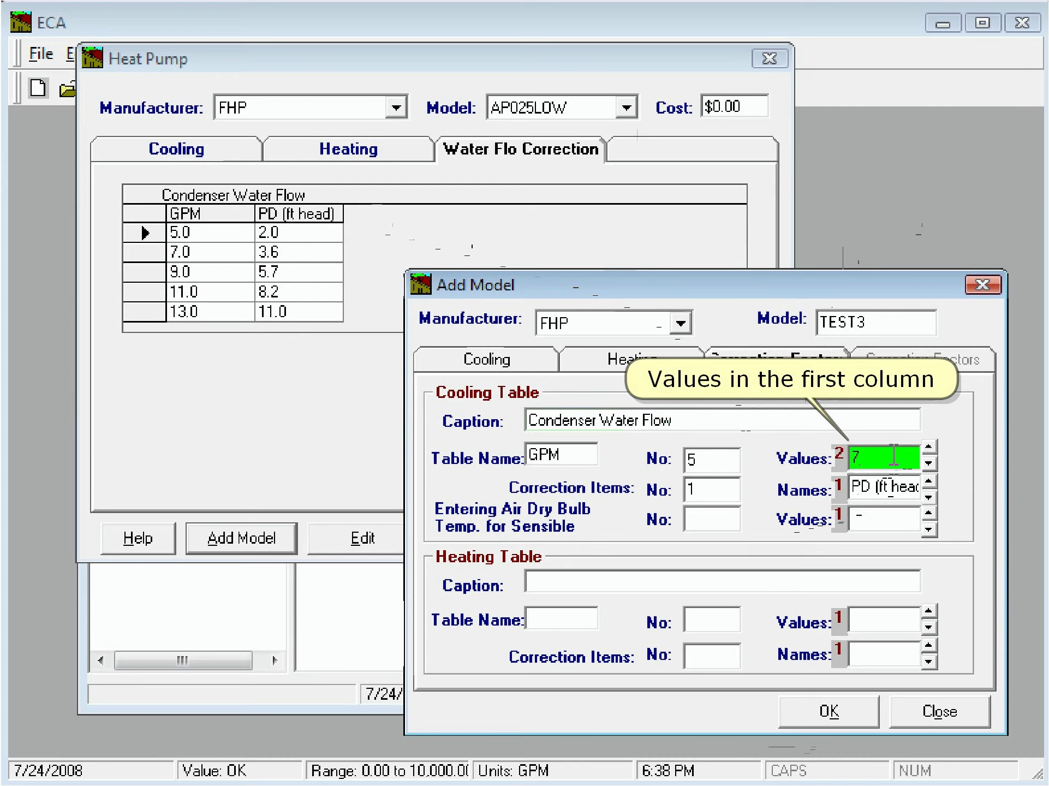
{"action": "left_click", "coordinate": [722, 463]}
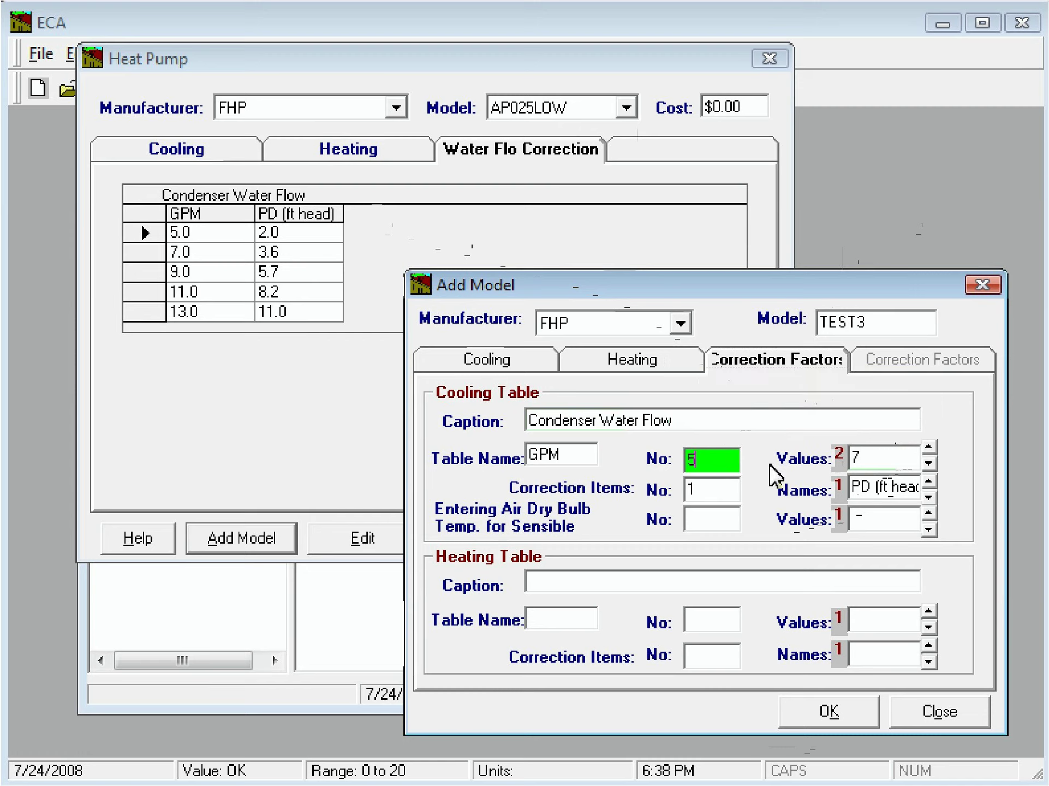
{"action": "left_click", "coordinate": [869, 464]}
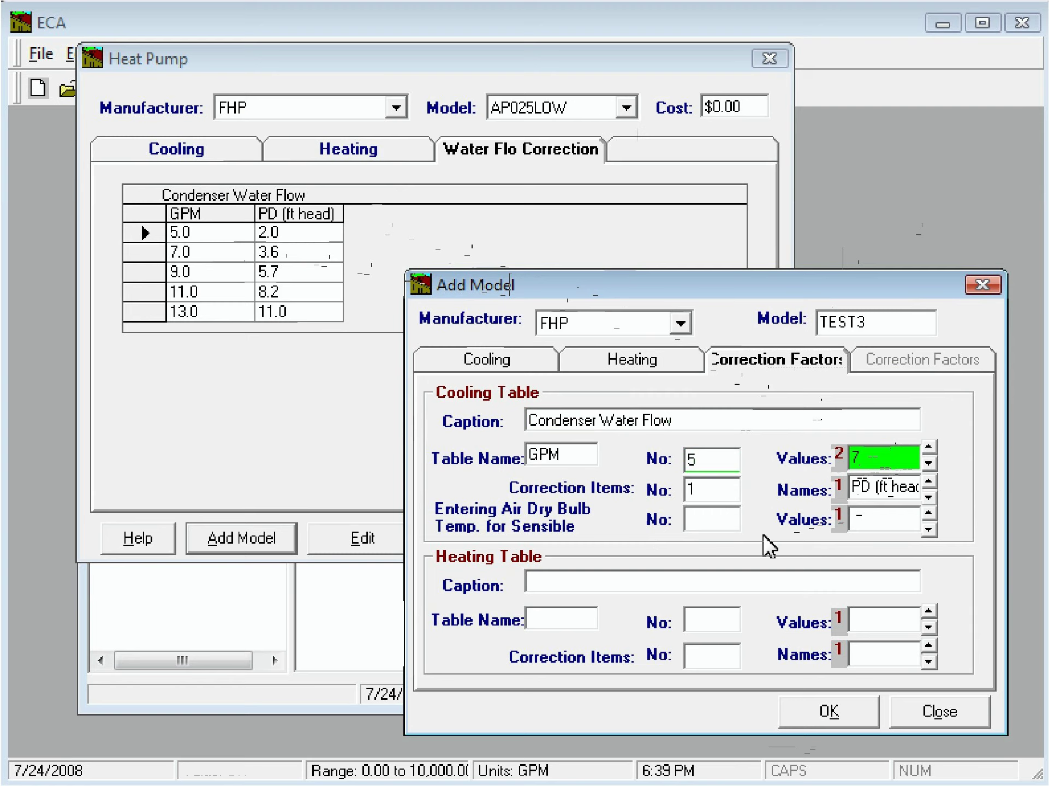
{"action": "left_click", "coordinate": [891, 490]}
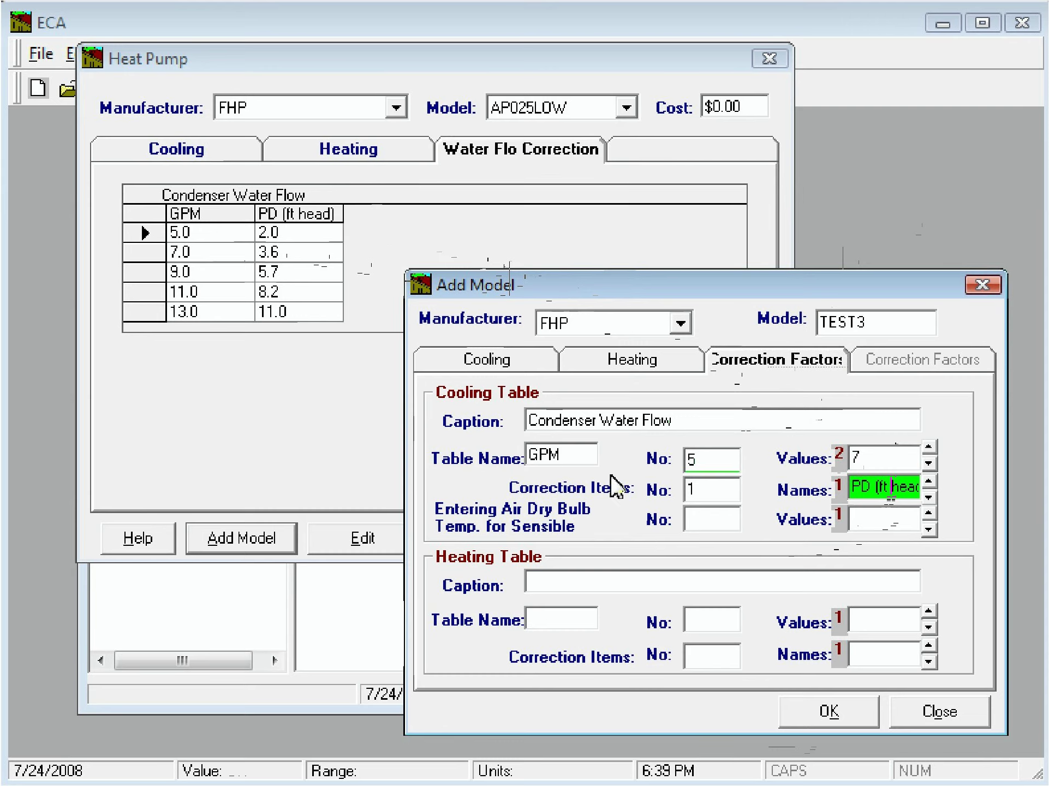
{"action": "left_click", "coordinate": [804, 710]}
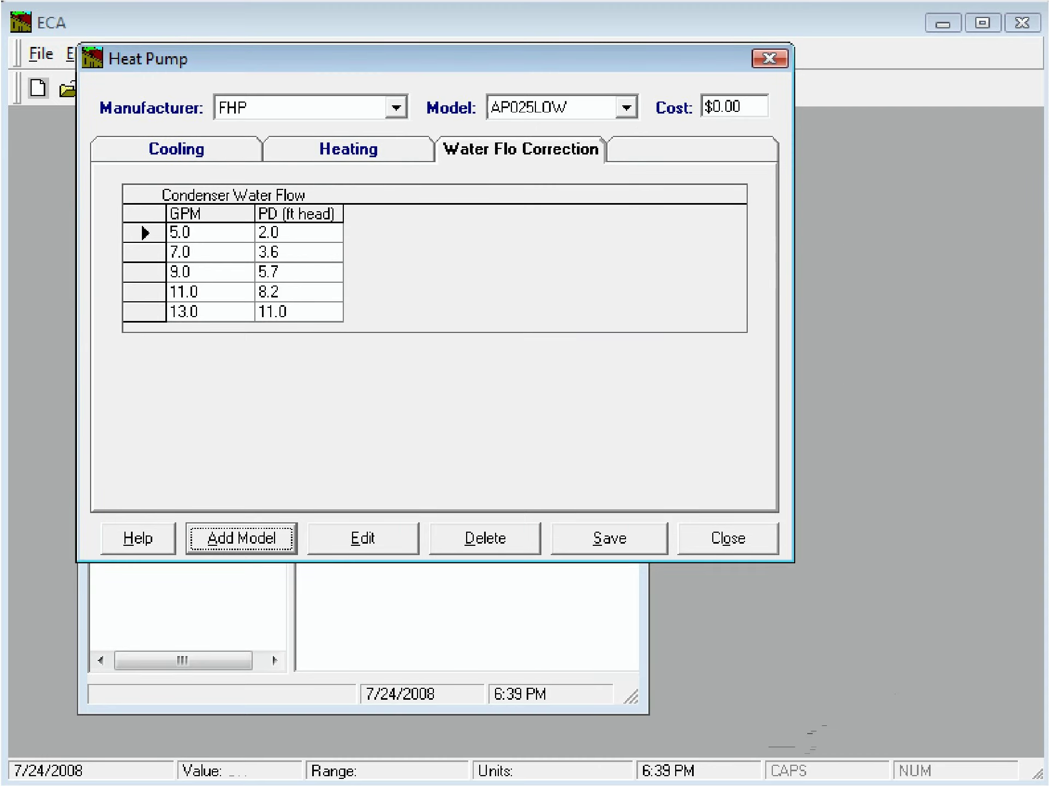